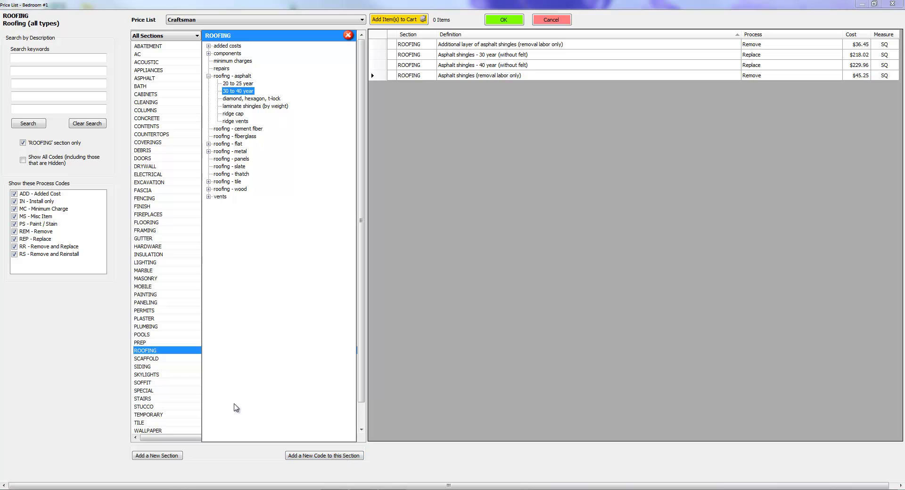
Step: Start a new roofing code named 50 Year Roof, measured per Square
click(327, 456)
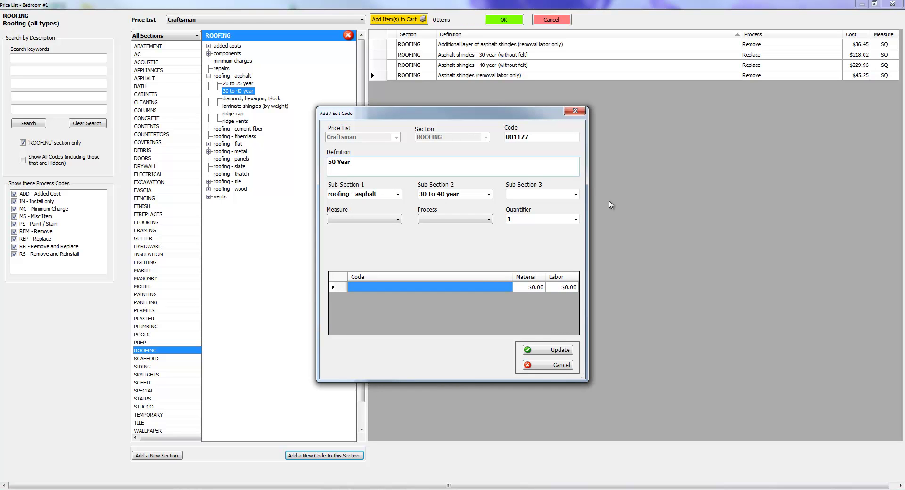
text(f)
click(375, 220)
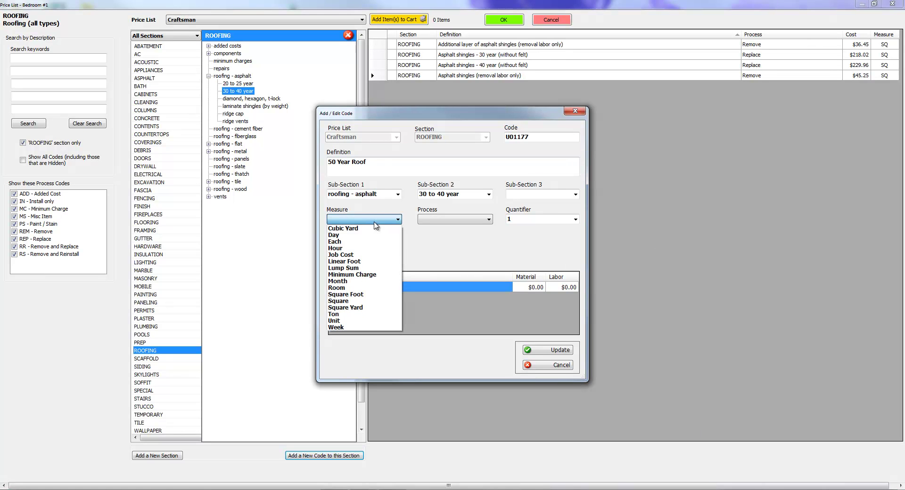
click(345, 294)
click(384, 221)
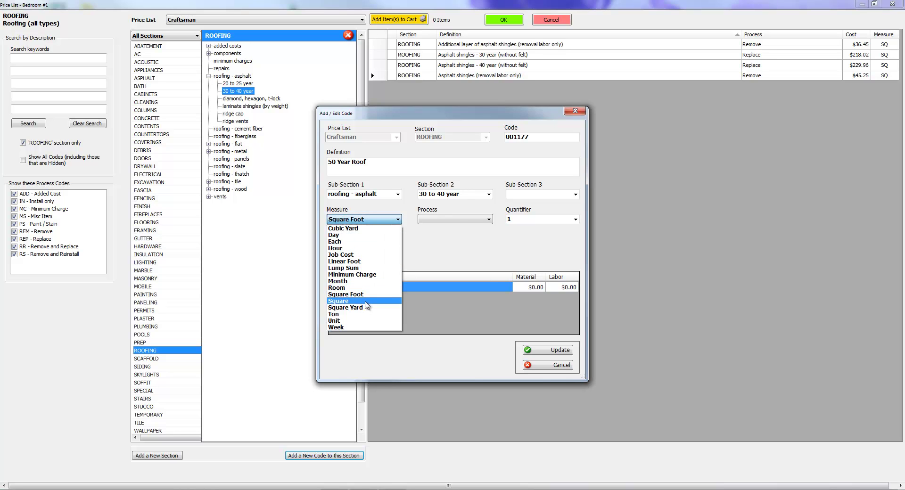
click(339, 301)
Step: Set its process to Remove and Replace with 200 material and 200 labor costs
click(457, 222)
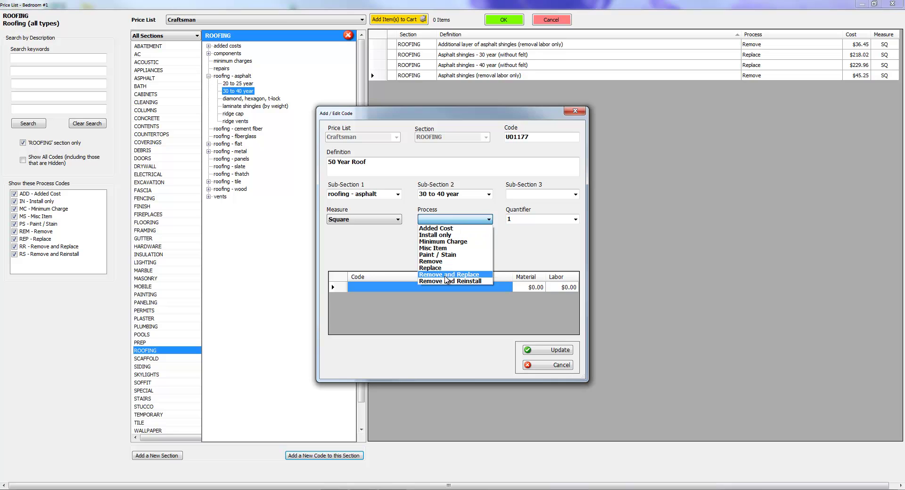
click(432, 275)
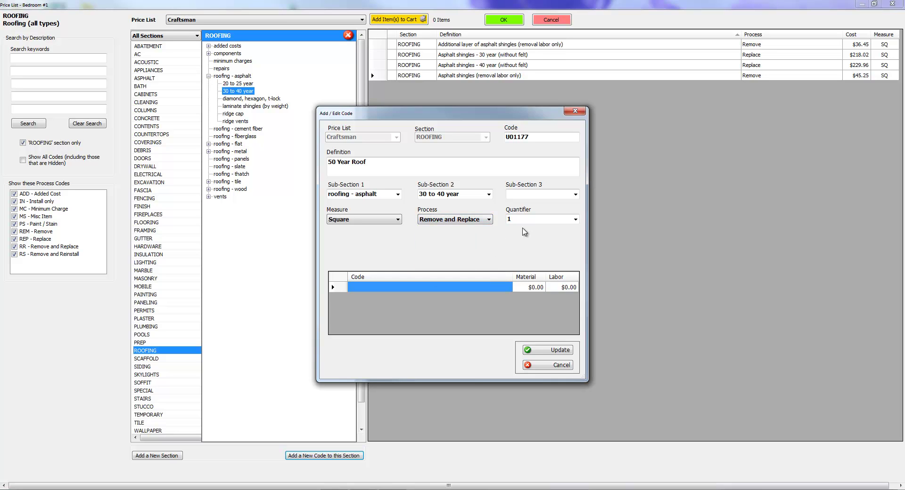
click(528, 221)
click(535, 290)
text(200)
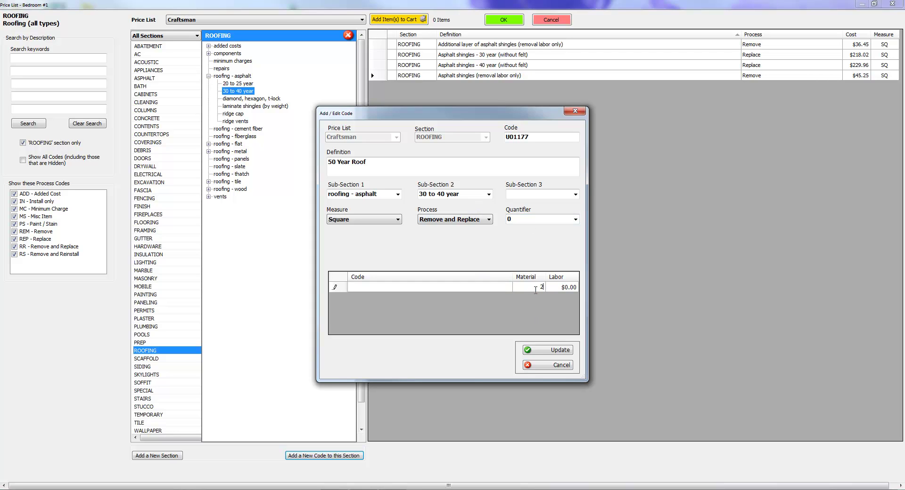
key(Tab)
text(20)
Step: Finish entering the 200 labor cost for the 50 Year Roof code
click(329, 164)
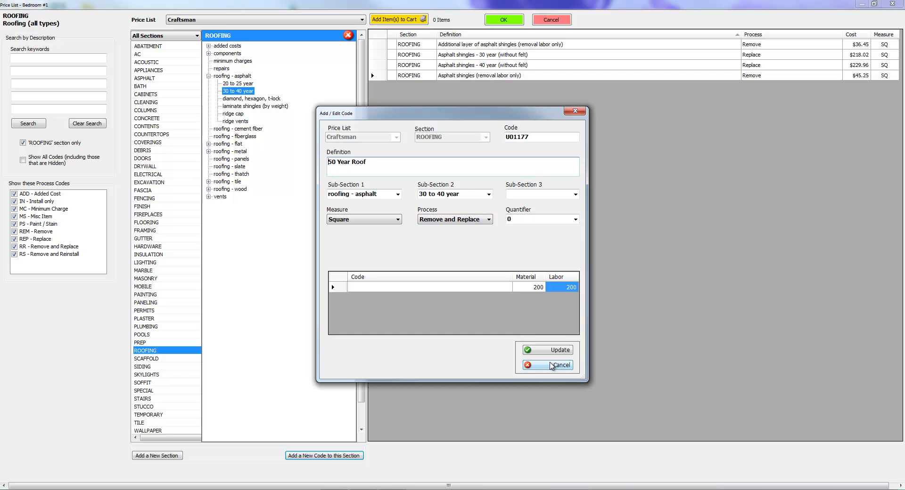
Step: Save the 50 Year Roof code, select it in the price list, and add it to Bedroom #1
click(557, 353)
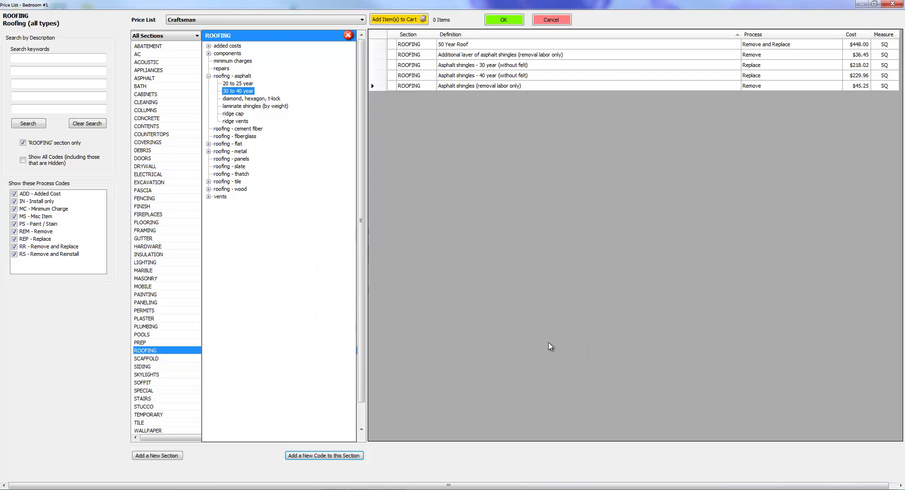
click(472, 44)
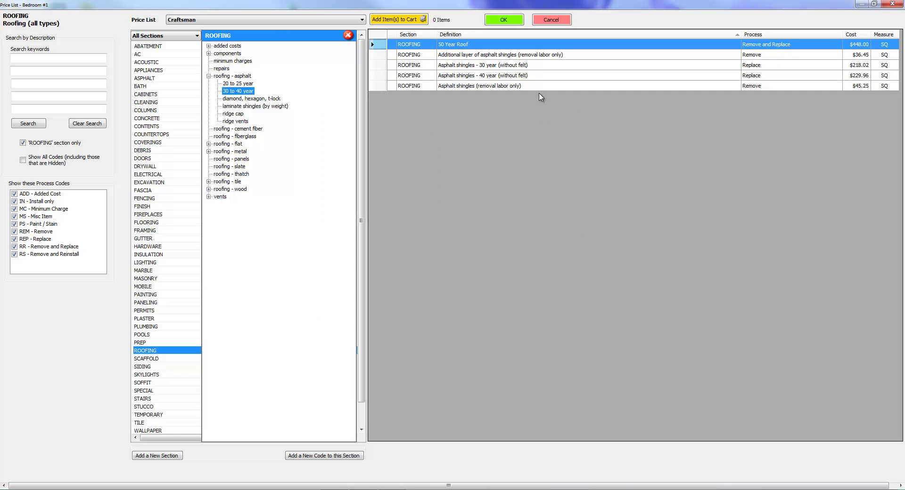
click(504, 21)
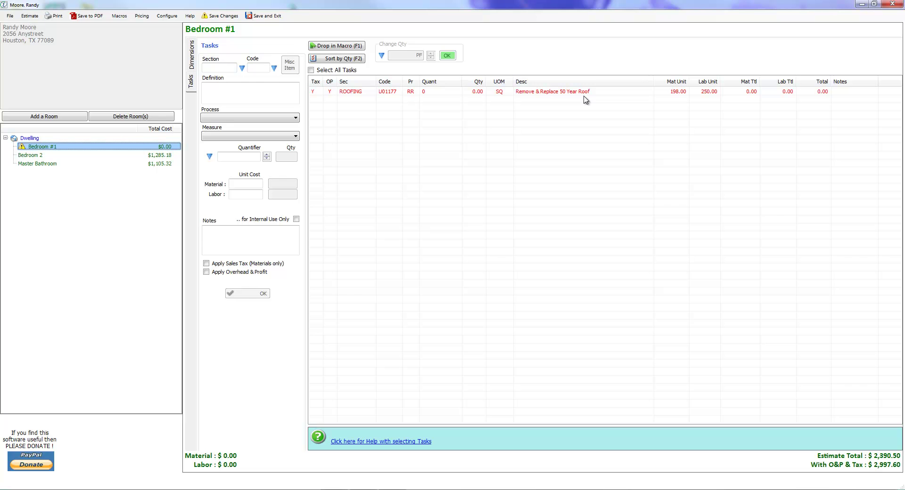
Step: Reopen the price list at ROOFING > roofing - asphalt > 30 to 40 year and select 50 Year Roof
click(243, 68)
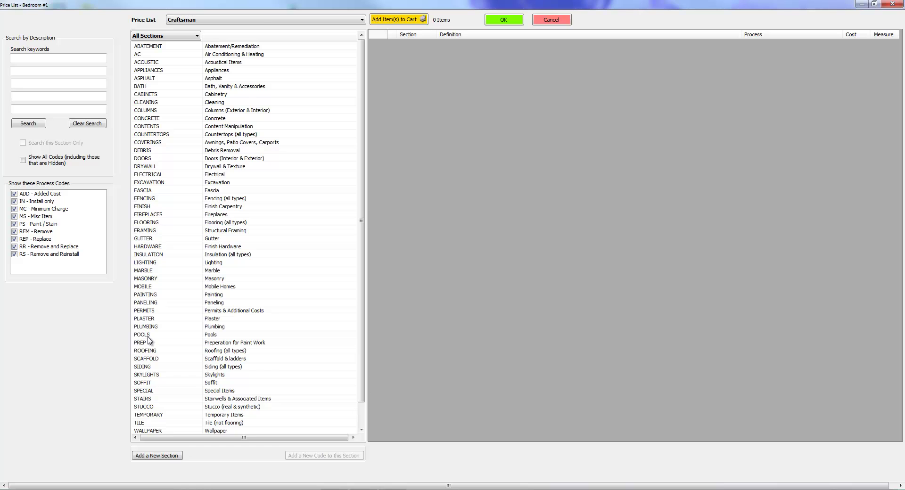
click(146, 351)
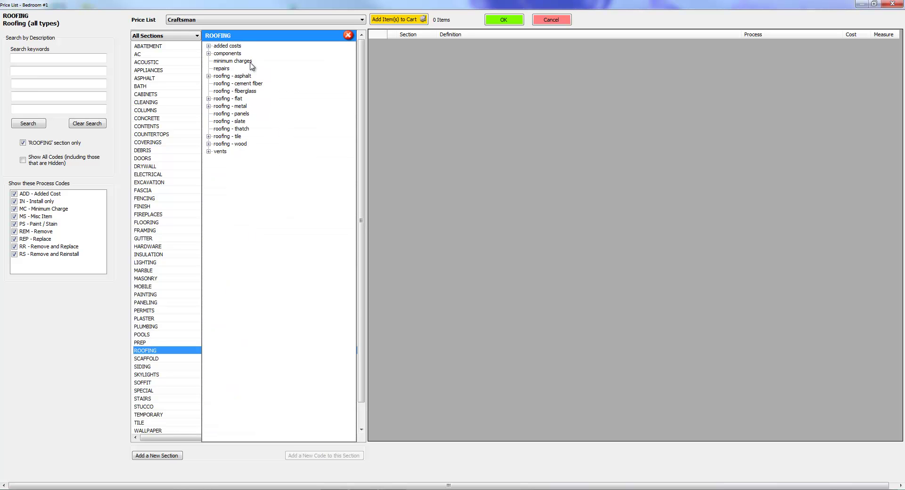
double_click(233, 77)
click(238, 91)
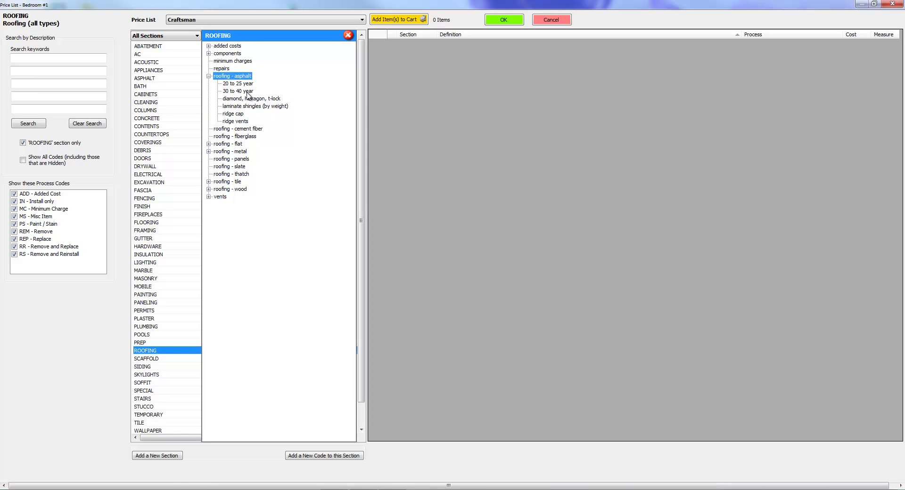
click(477, 45)
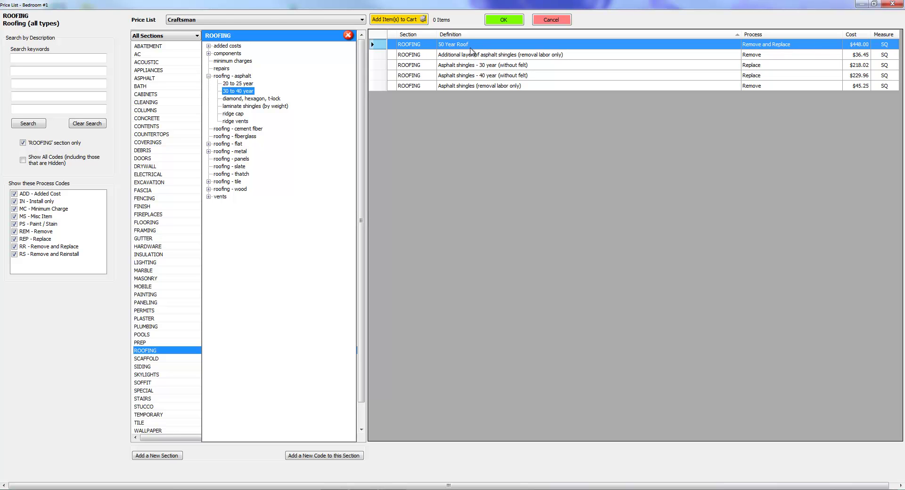
Step: Start another new roofing code U01178 with a Remove and Replace description, measured per Square
click(340, 456)
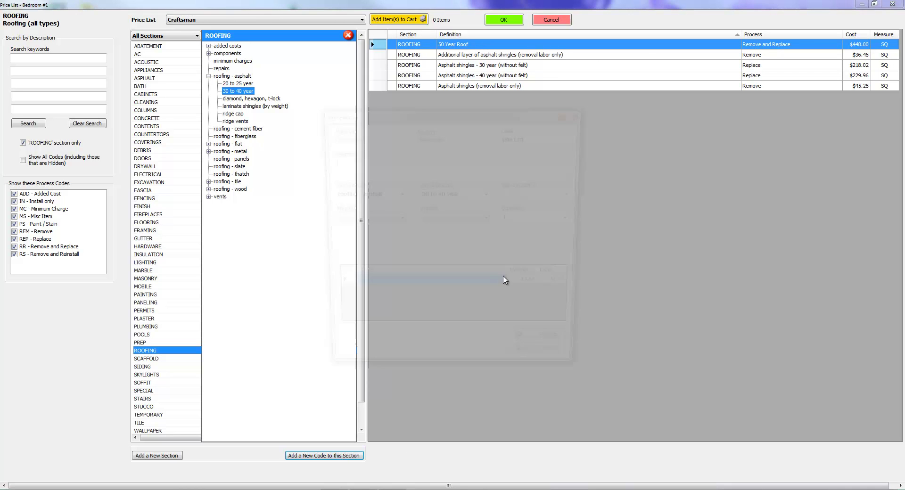
drag(445, 119, 540, 117)
click(521, 160)
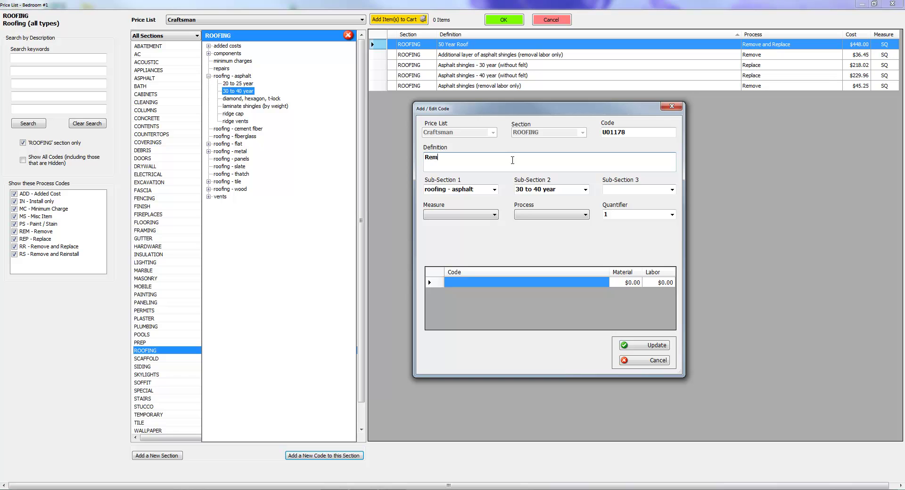
text(Rem and rep 50 year roof)
click(489, 215)
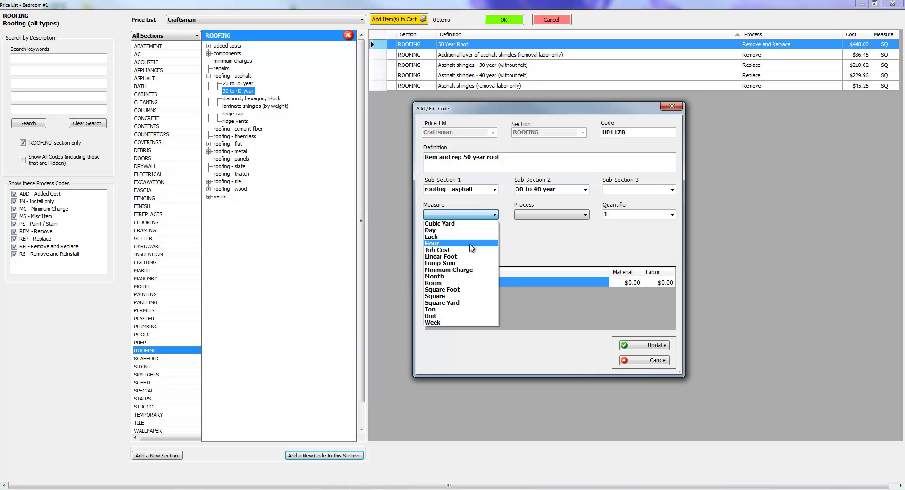
click(454, 296)
Step: Set Remove and Replace, quantifier 0, material and labor 100, and rename it R&R 50 year roof
click(568, 213)
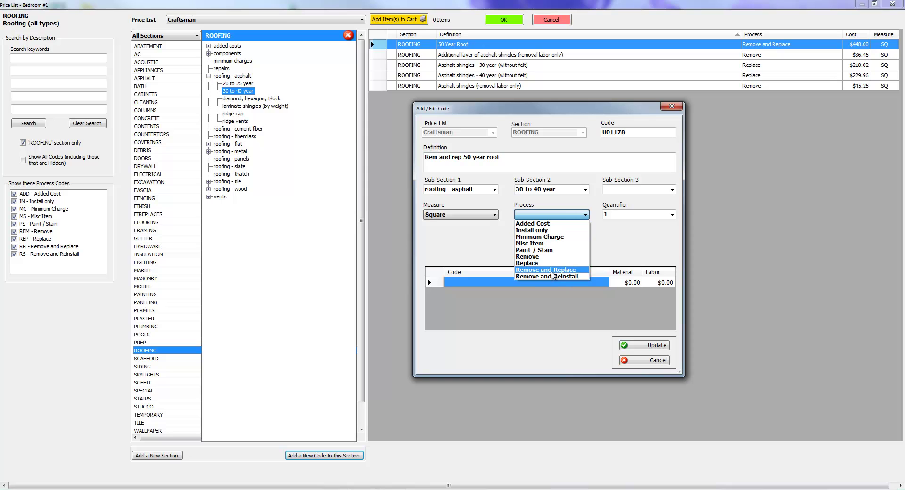
click(552, 271)
click(634, 214)
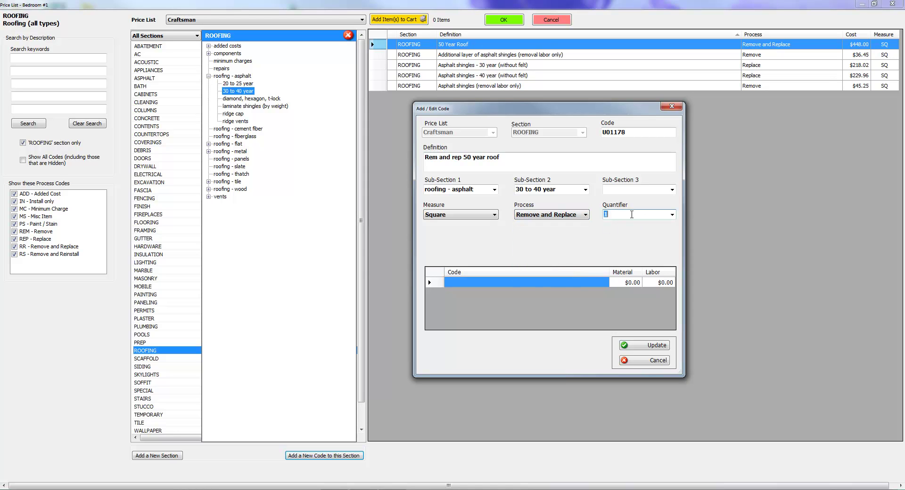
text(0)
click(635, 283)
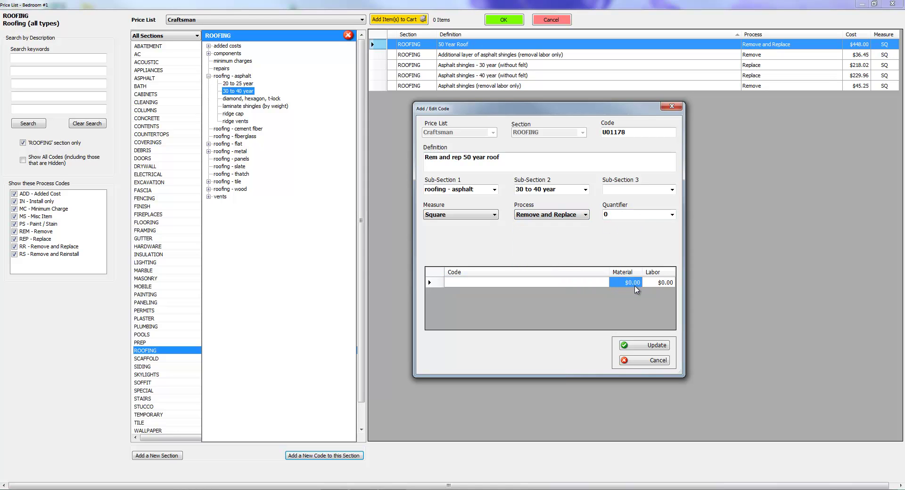
text(100)
key(Tab)
text(10)
drag(462, 158, 415, 153)
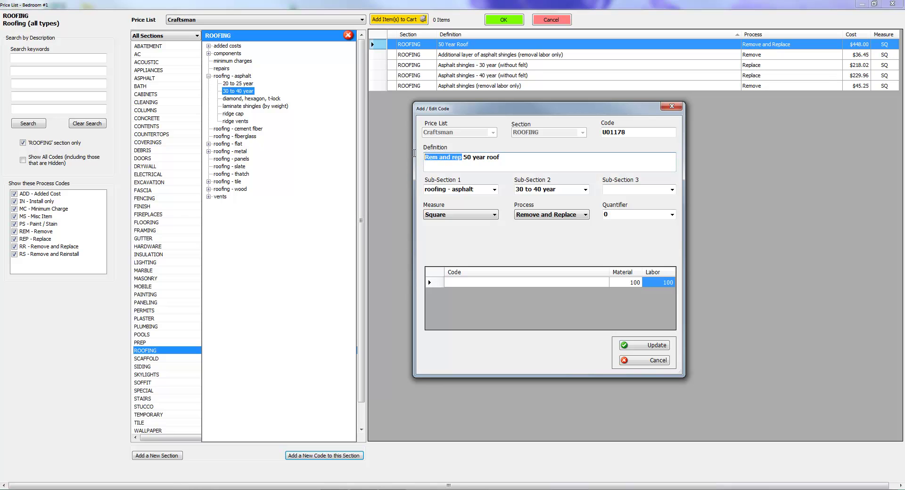
text(R&R)
Step: Save the R&R 50 year roof code, select it in the price list, and add it to Bedroom #1
click(637, 352)
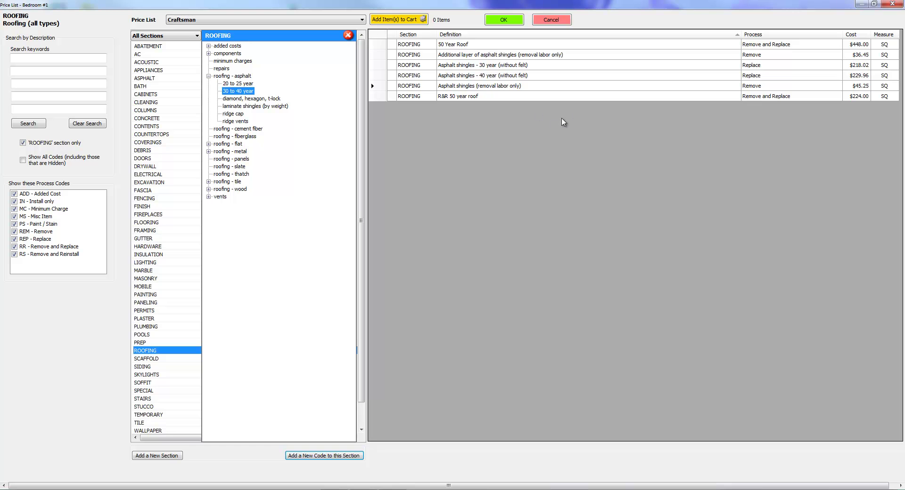
click(454, 96)
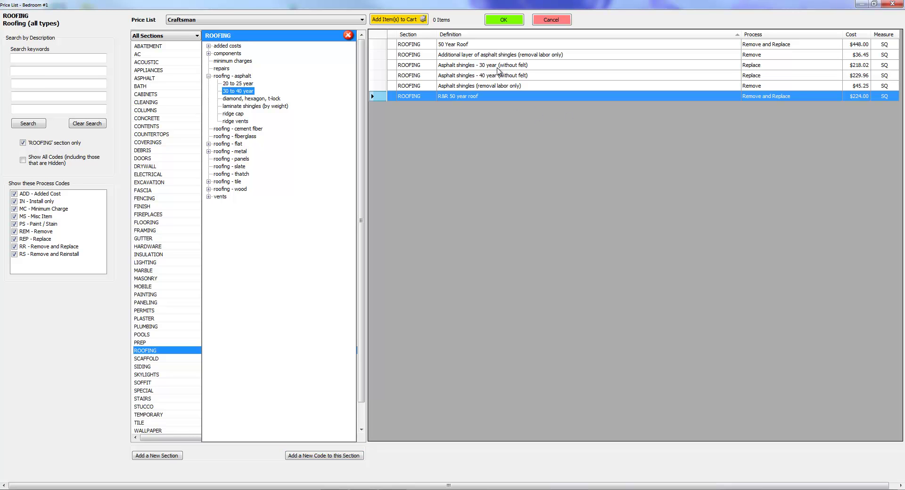
click(518, 21)
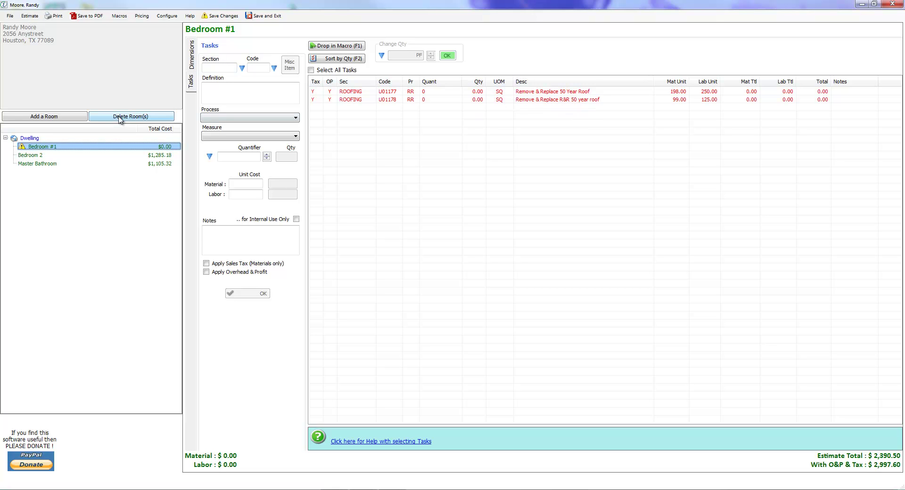
Step: Reopen the price list at roofing - asphalt 30 to 40 year and start new code U01179
click(242, 68)
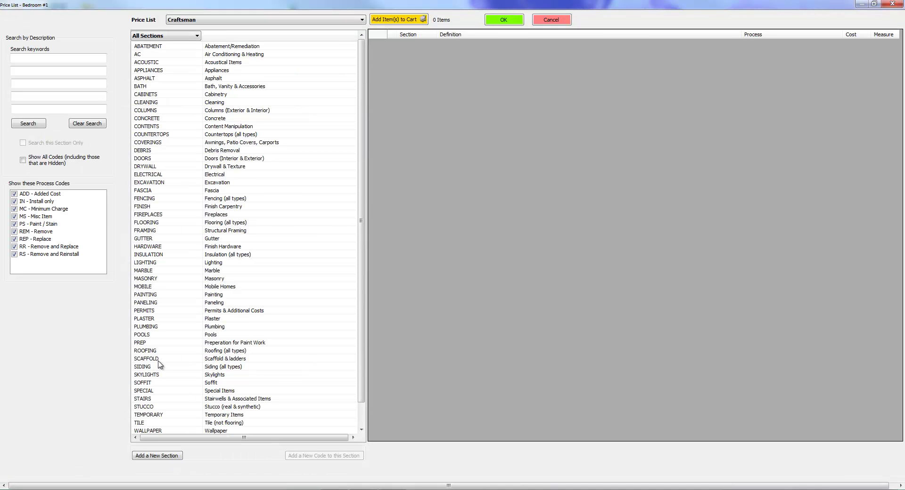
click(148, 351)
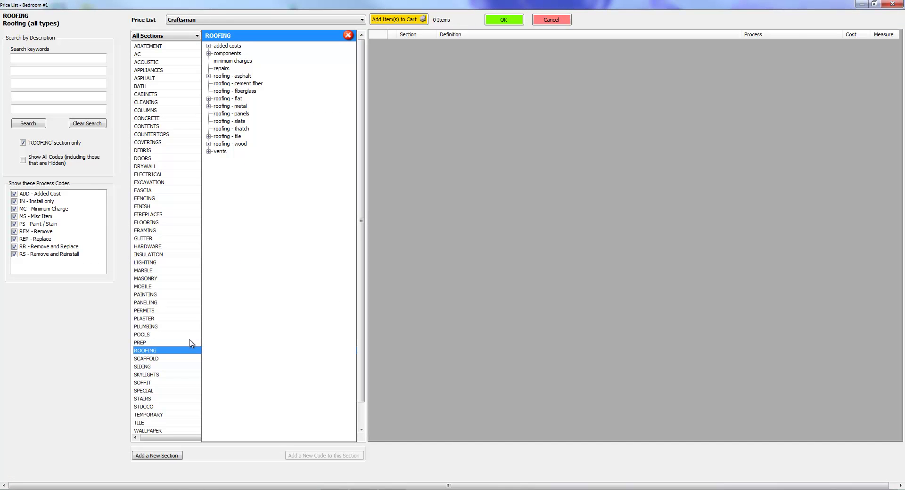
double_click(232, 76)
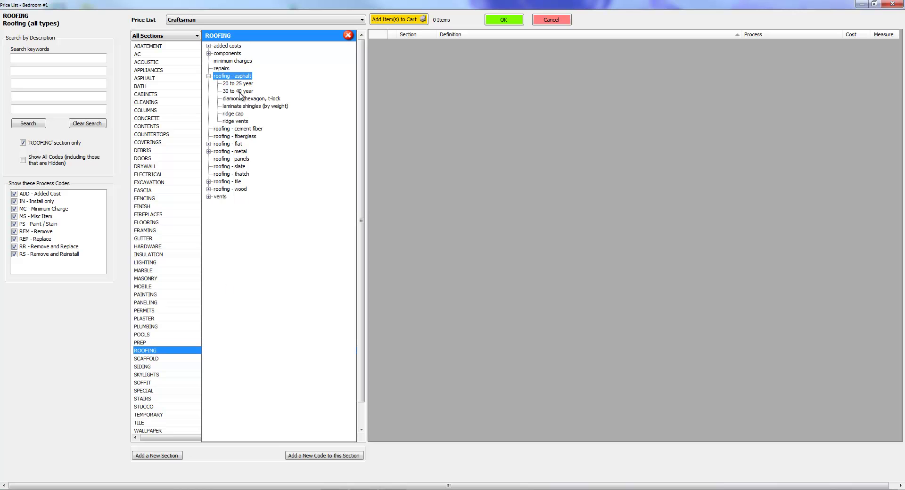
click(238, 91)
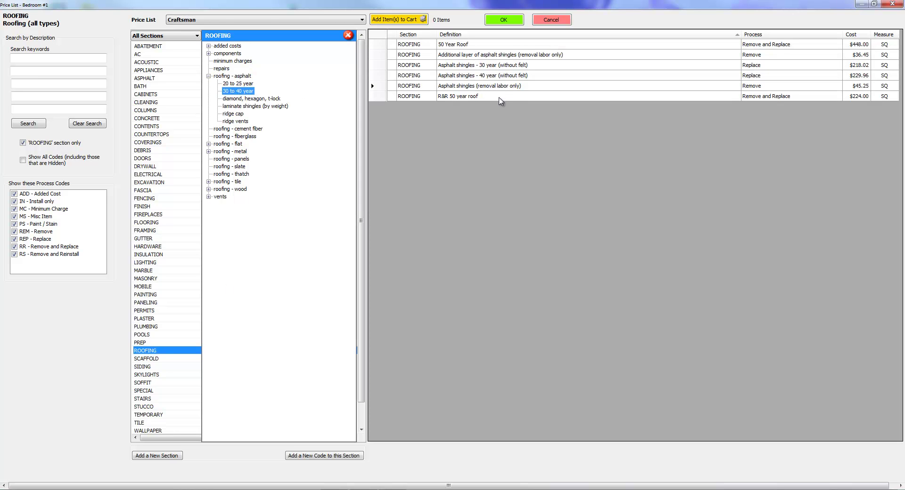
click(471, 98)
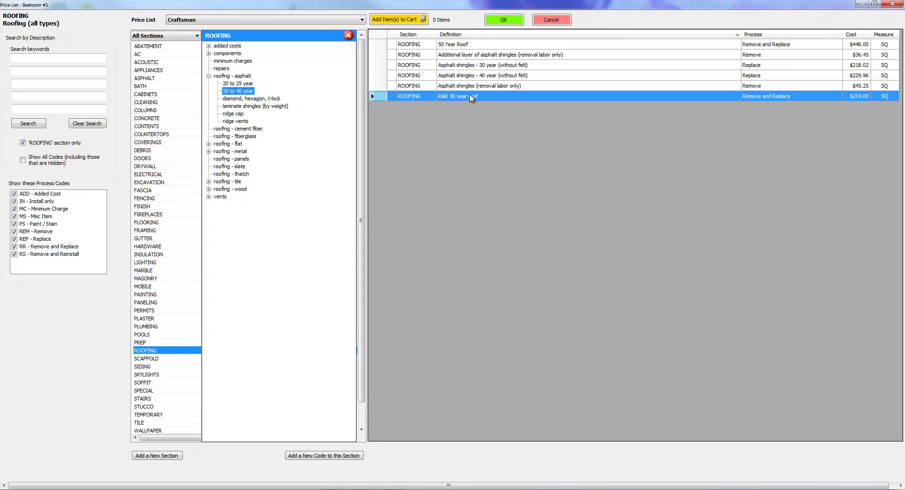
click(338, 456)
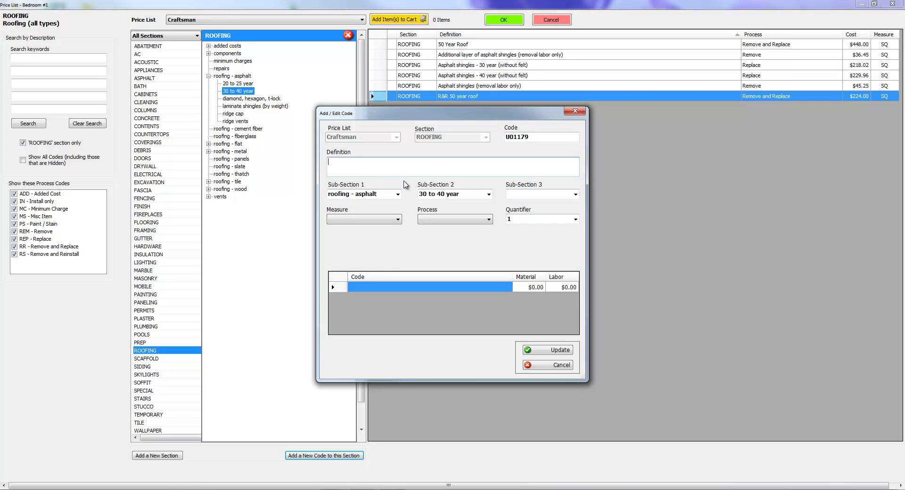
Step: Open the new code's process list several times and close it without choosing a process
click(479, 221)
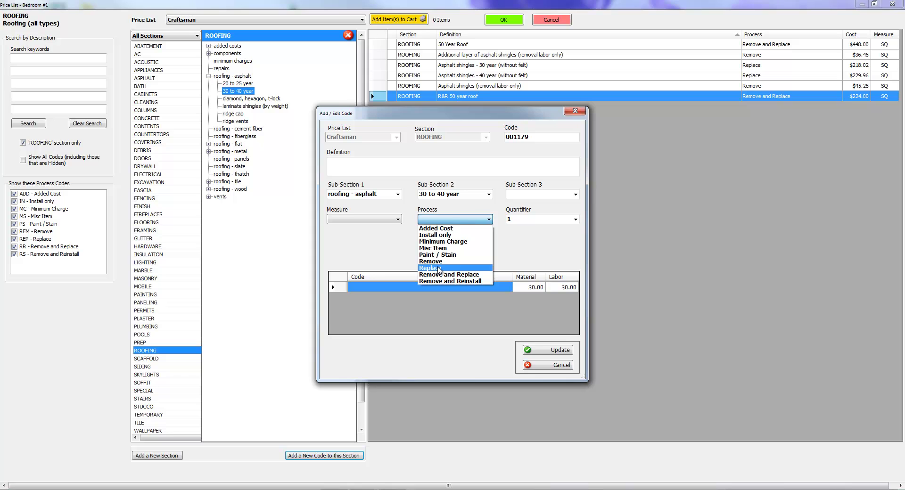
click(357, 165)
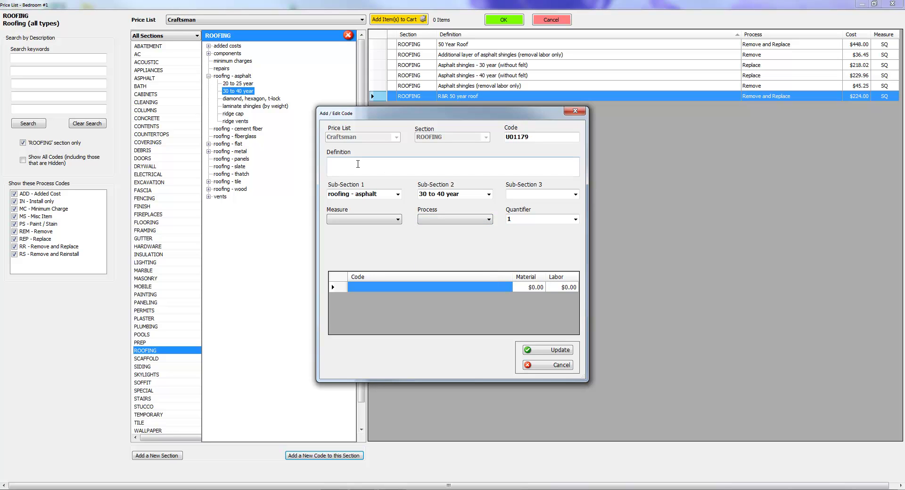
click(357, 165)
click(476, 220)
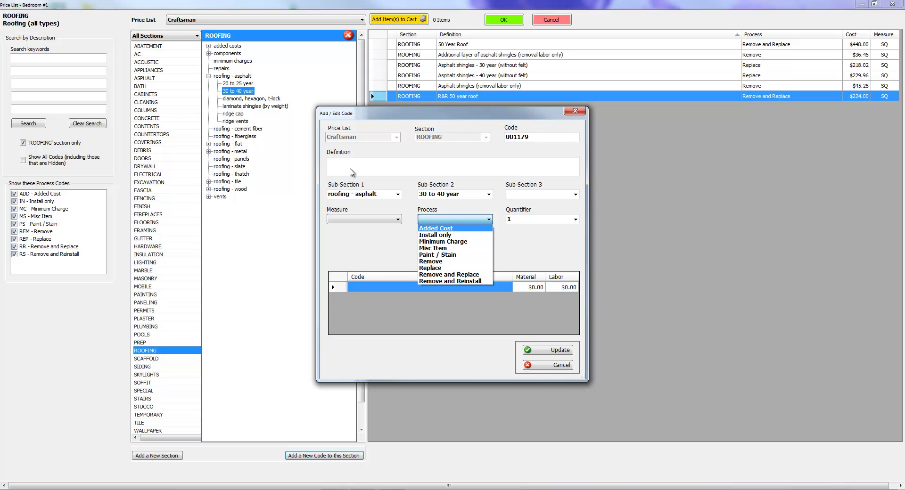
click(350, 171)
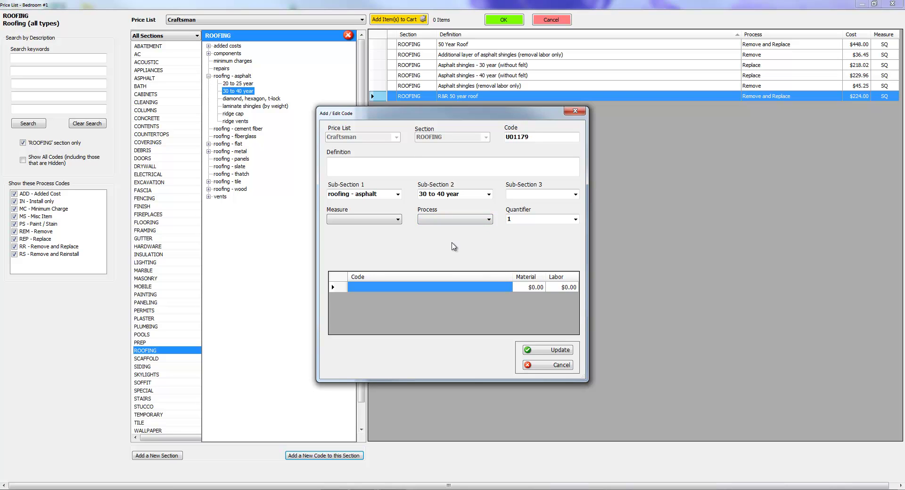
click(363, 169)
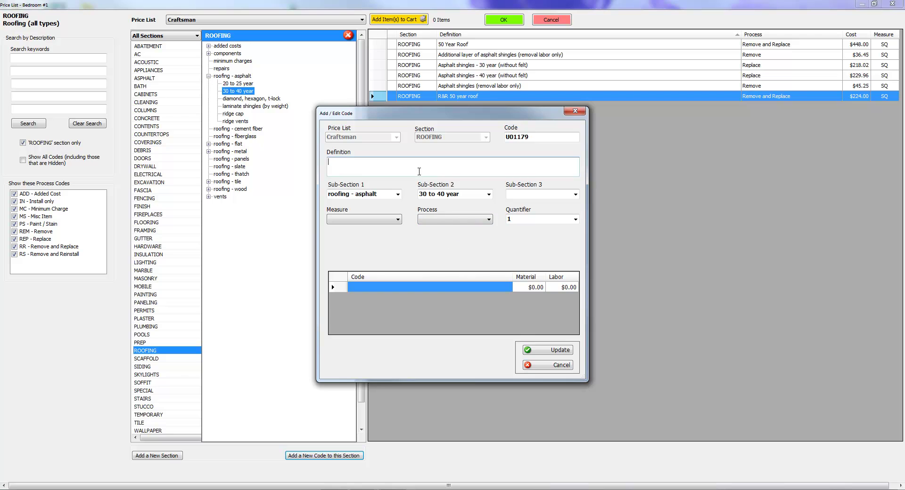
click(452, 220)
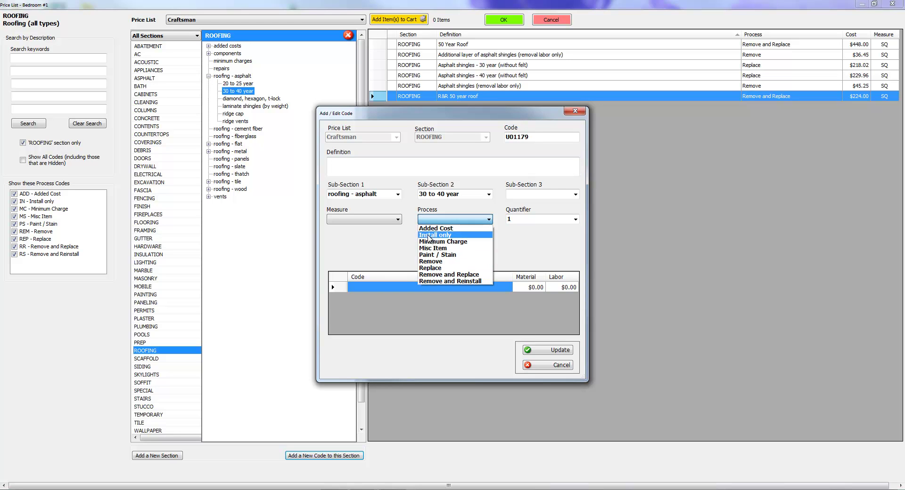
click(404, 166)
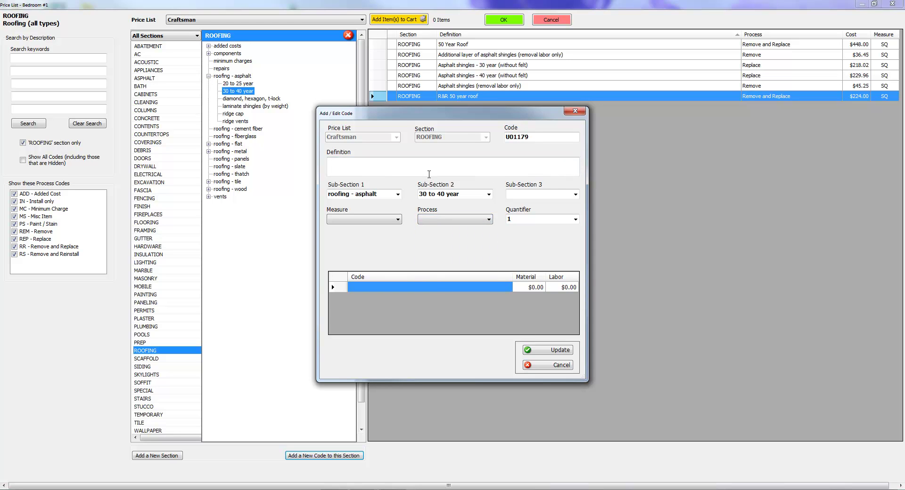